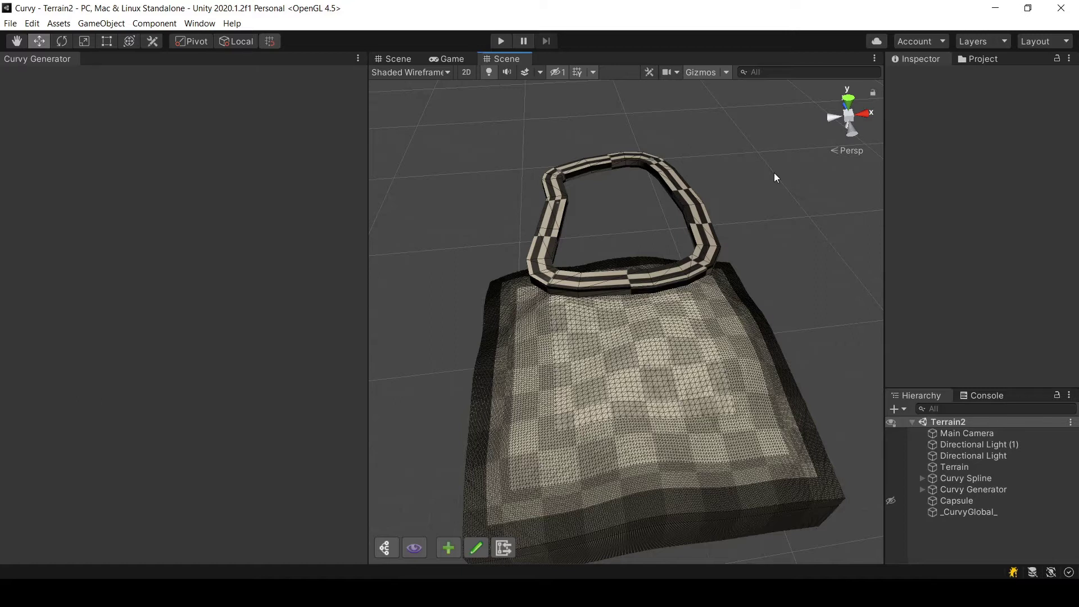
Step: Select all control points of the Curvy Spline while viewing the scene orthographically from above
middle_drag(756, 381, 751, 333)
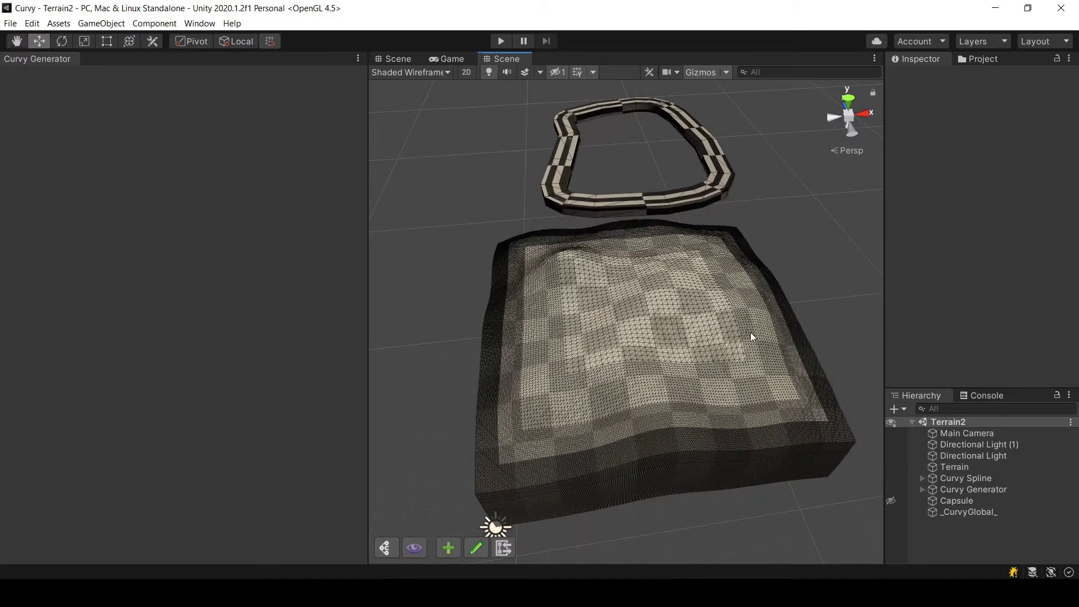
click(987, 477)
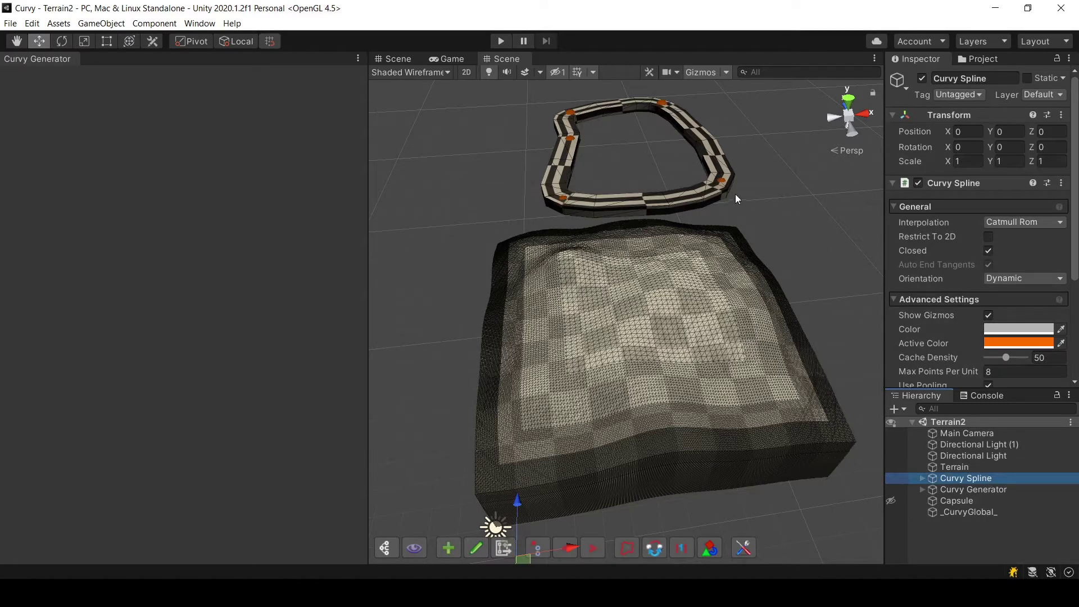
click(849, 100)
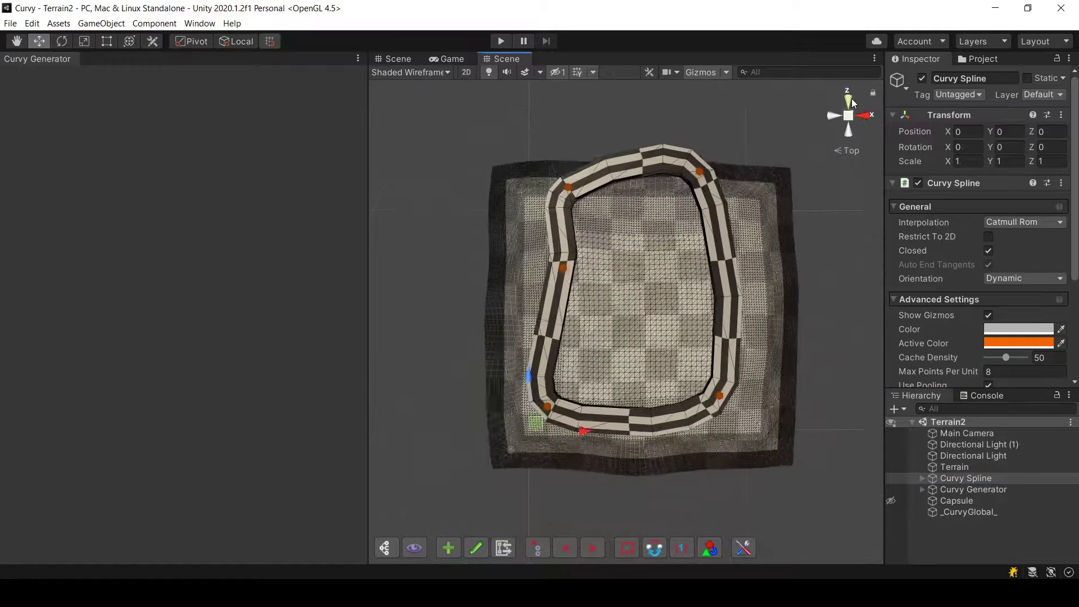
click(843, 152)
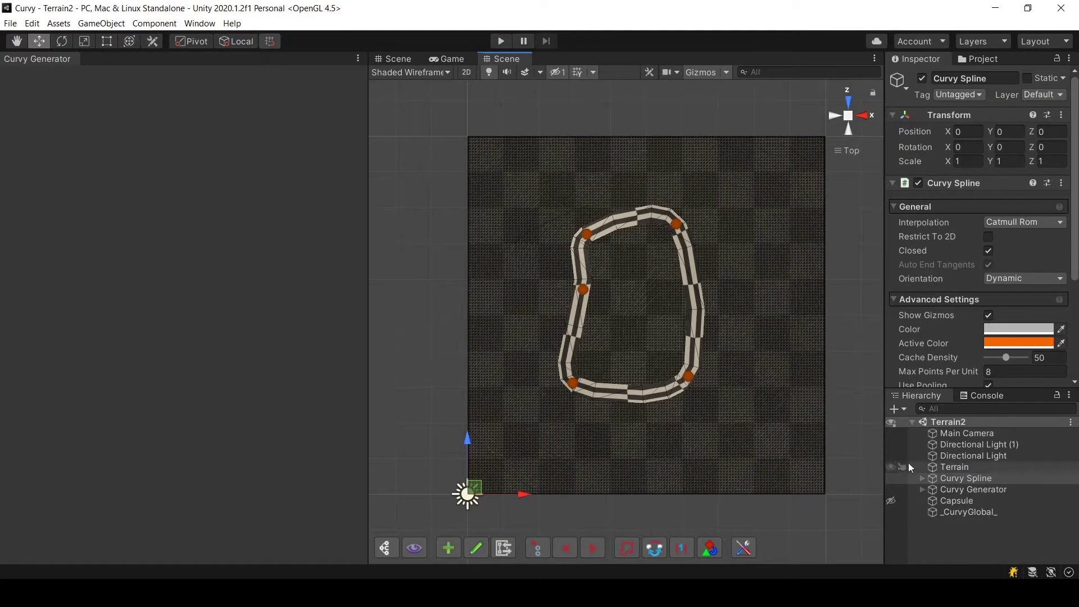
click(537, 545)
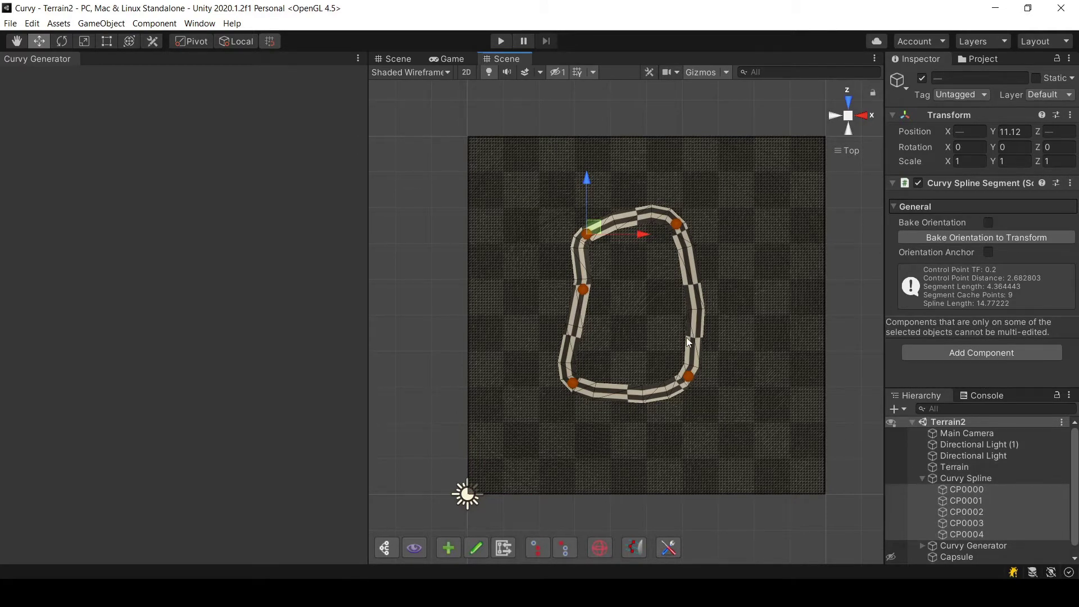
Step: Try to project the selected control points onto the terrain from a tilted view, then undo the projection
click(635, 545)
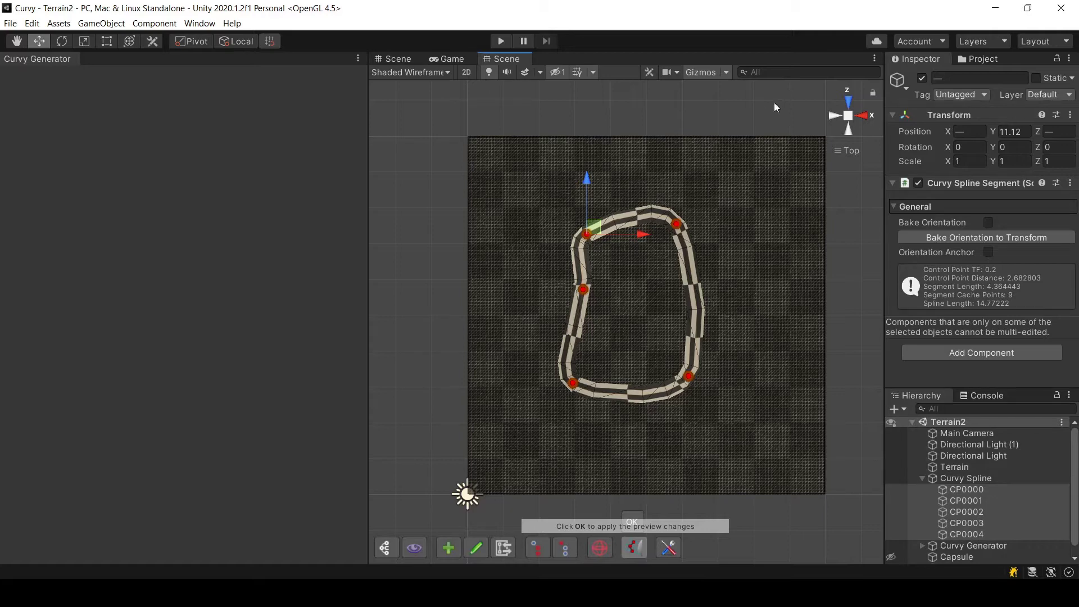
alt+drag(644, 335, 656, 232)
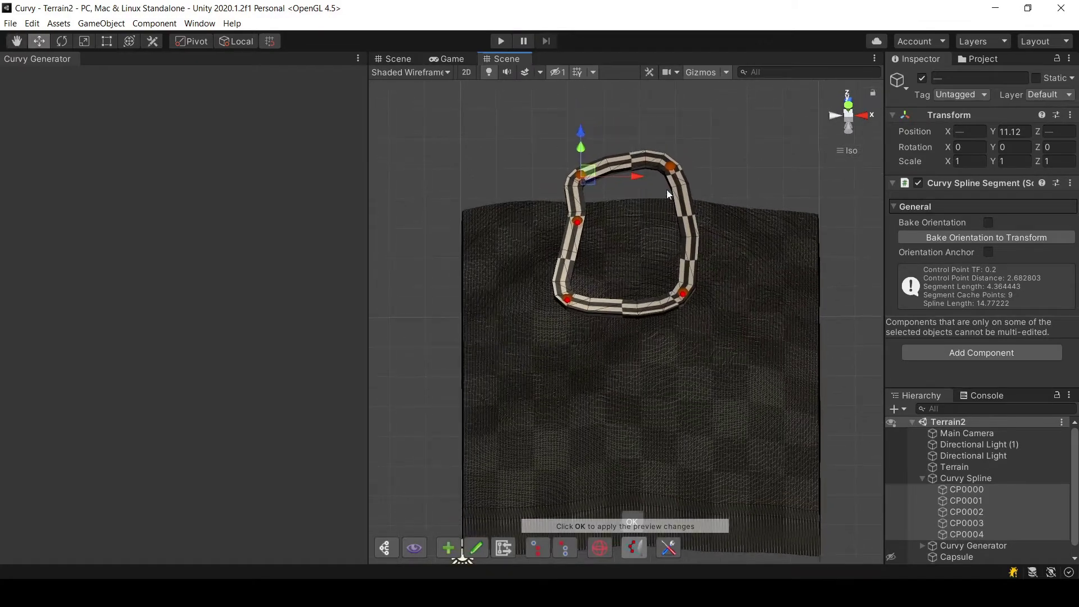
click(635, 514)
alt+drag(723, 326, 657, 282)
alt+drag(590, 299, 797, 330)
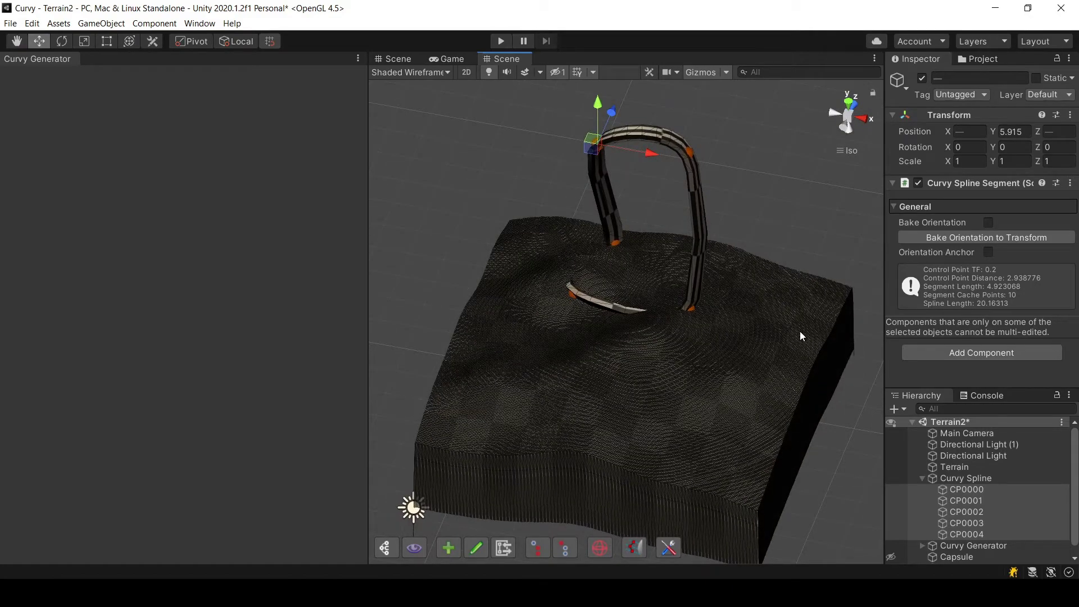
key(ctrl+z)
Step: Project the spline's control points straight down onto the terrain from the orthographic top view
click(848, 100)
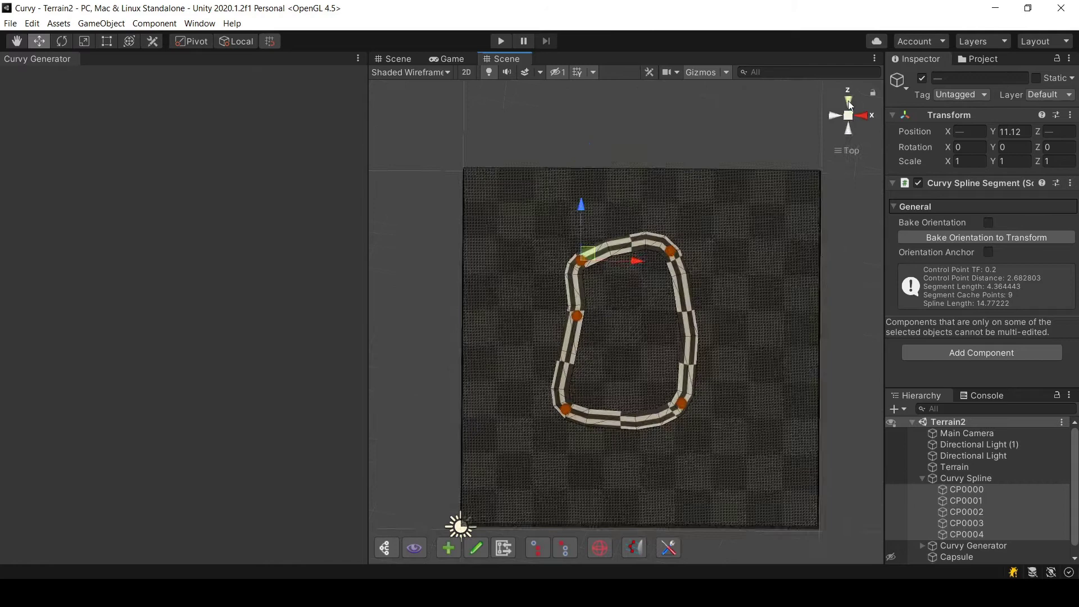
click(631, 545)
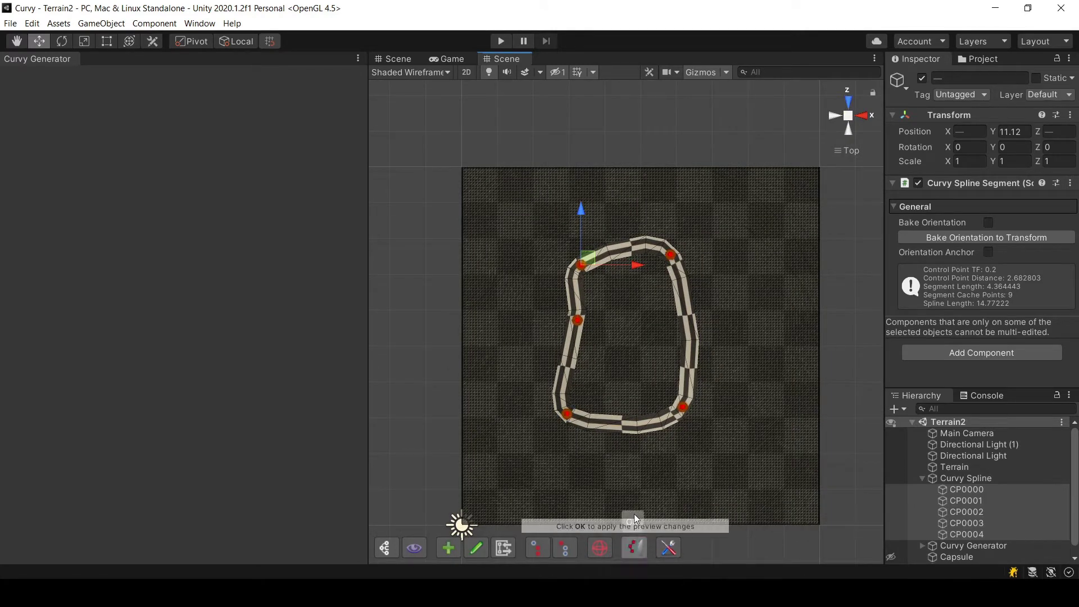
click(634, 518)
scroll(616, 376, up, 5)
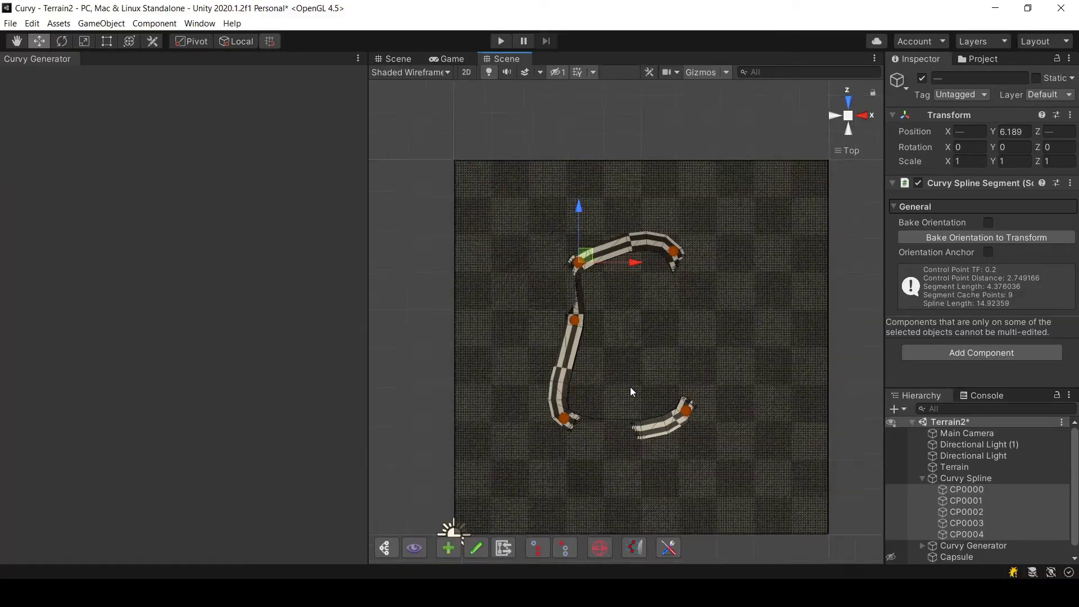
Step: Examine in perspective how the projected track and its control points sit on the terrain between hills and dips
alt+drag(623, 416, 637, 272)
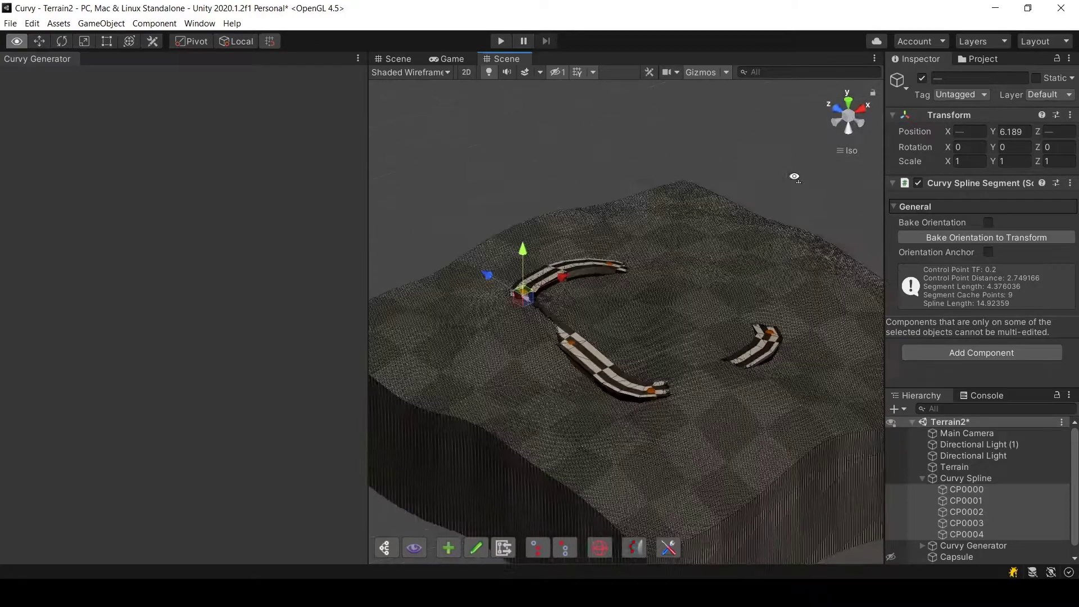
click(607, 269)
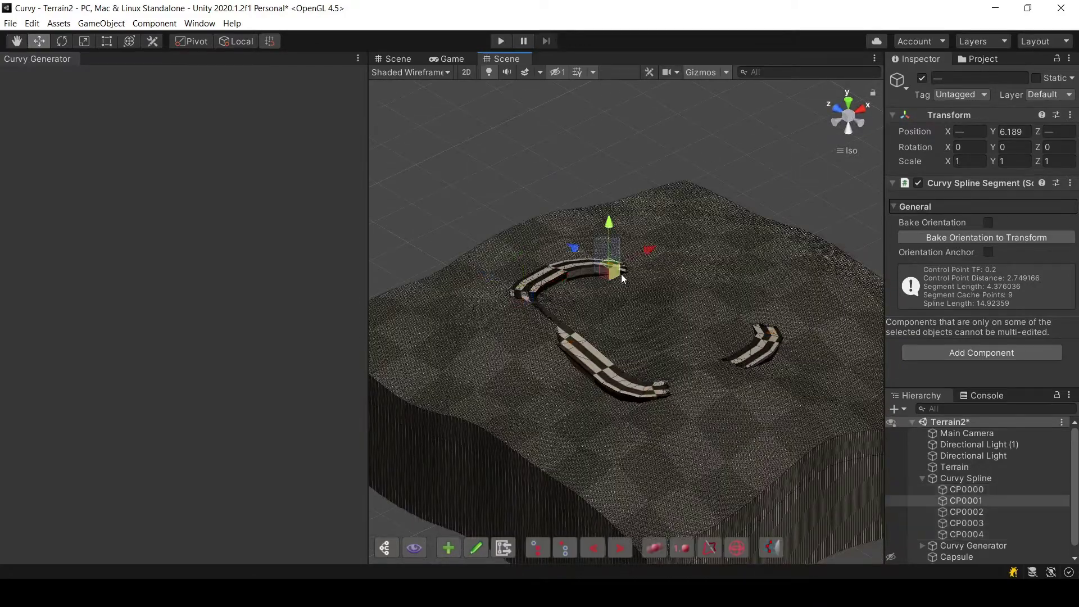
click(787, 339)
shift+click(787, 341)
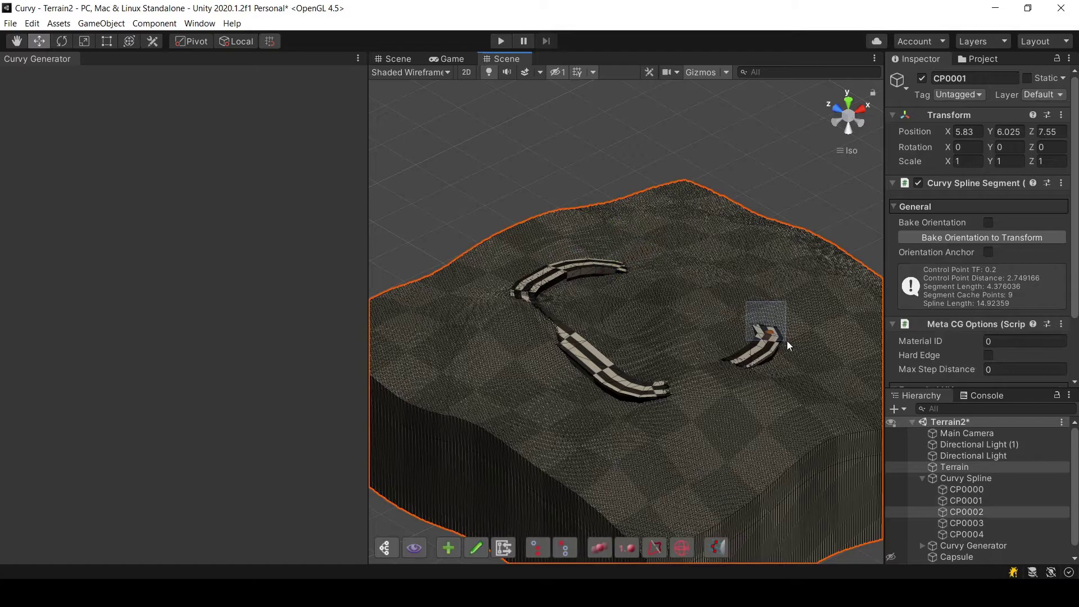
click(541, 158)
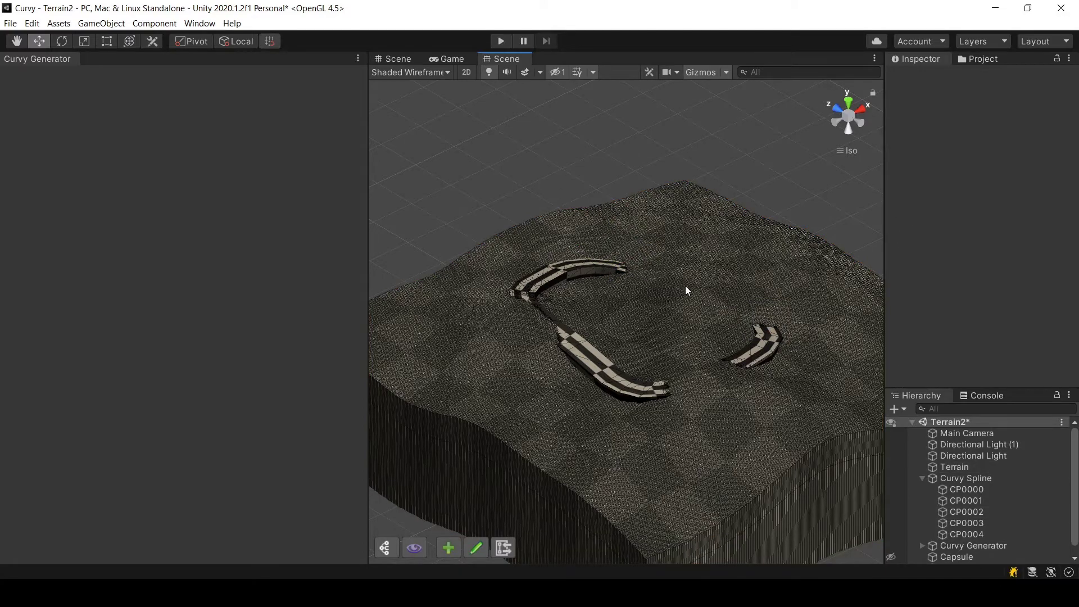
scroll(748, 342, up, 5)
alt+drag(757, 344, 843, 153)
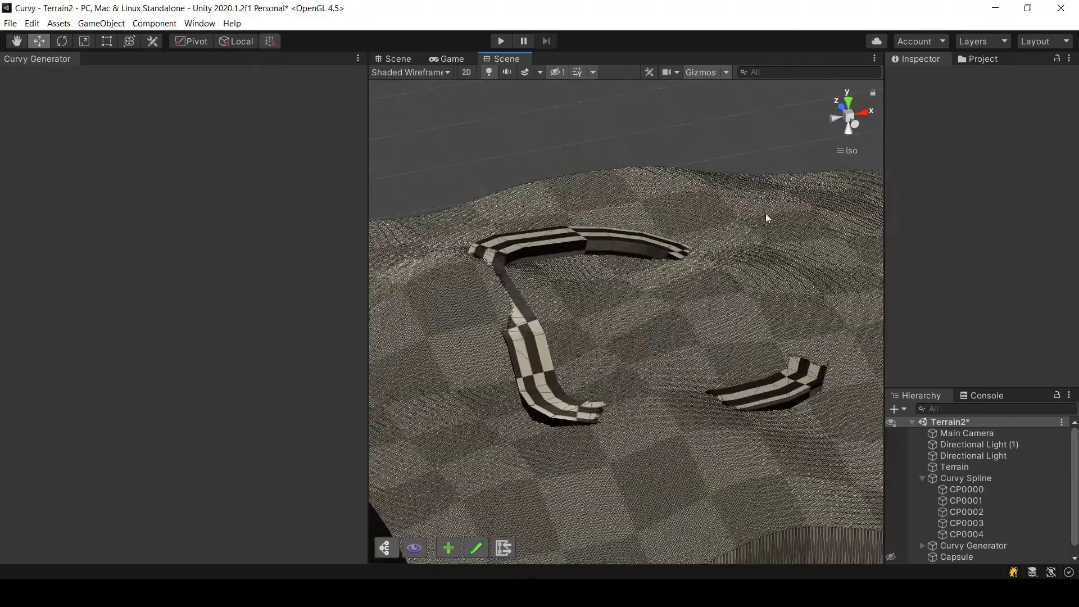
click(843, 153)
middle_drag(747, 258, 709, 304)
scroll(708, 305, down, 3)
alt+drag(691, 315, 668, 294)
middle_drag(667, 289, 661, 380)
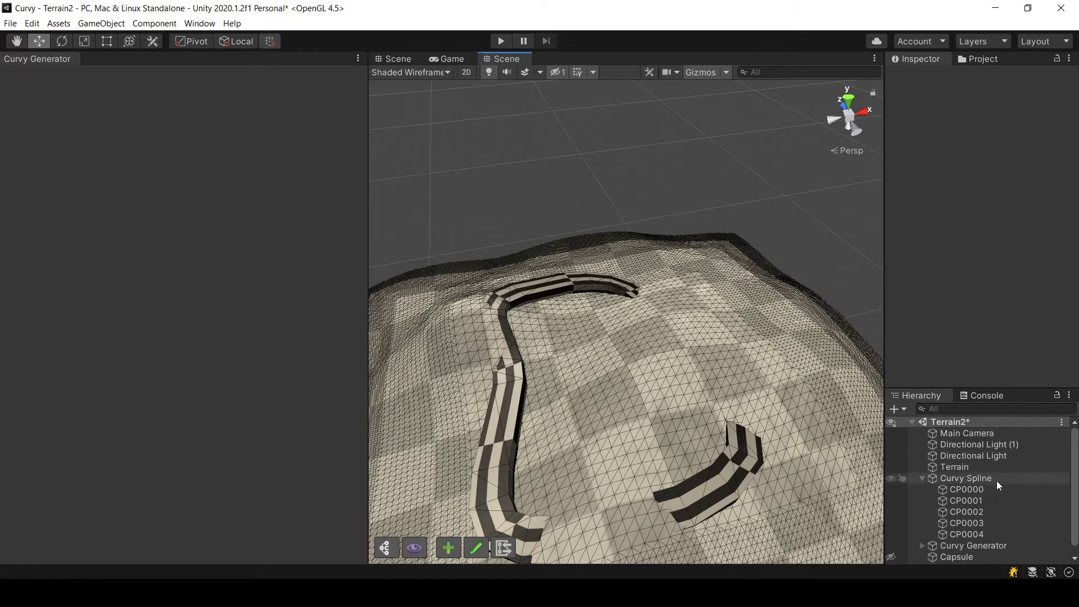
Step: Add a Conform Path modifier fed by the Input Spline Path module in the Curvy Generator graph
click(989, 544)
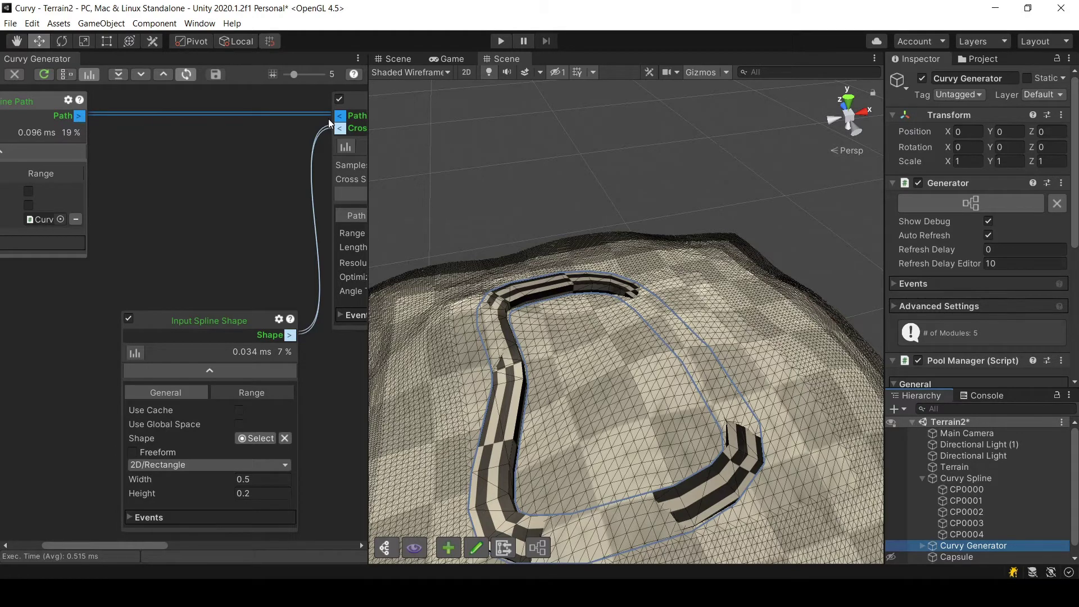
right_click(41, 59)
click(68, 69)
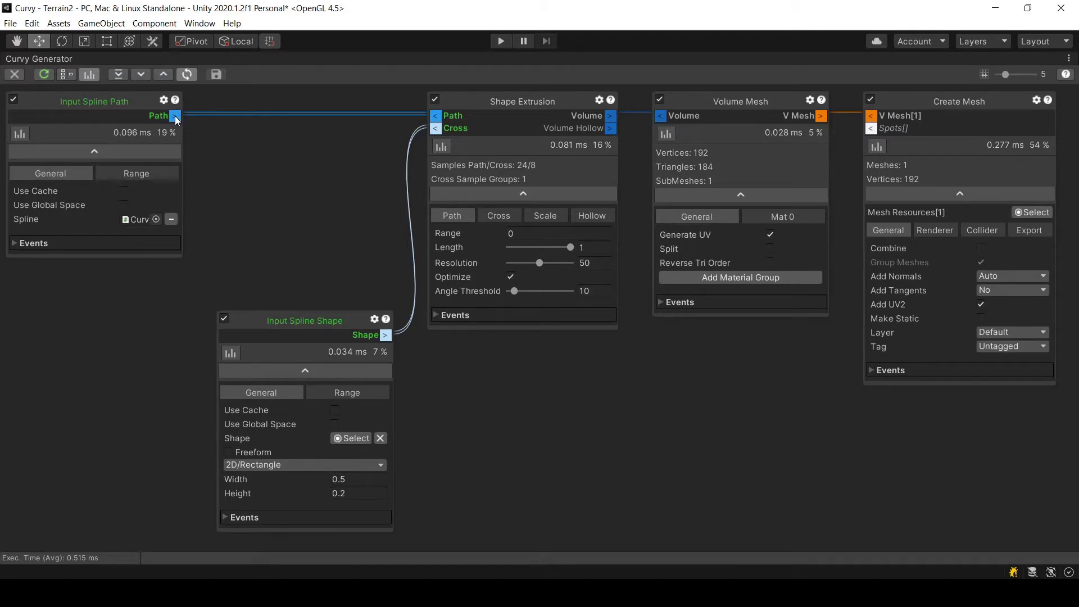
drag(174, 116, 206, 134)
mouse_move(217, 157)
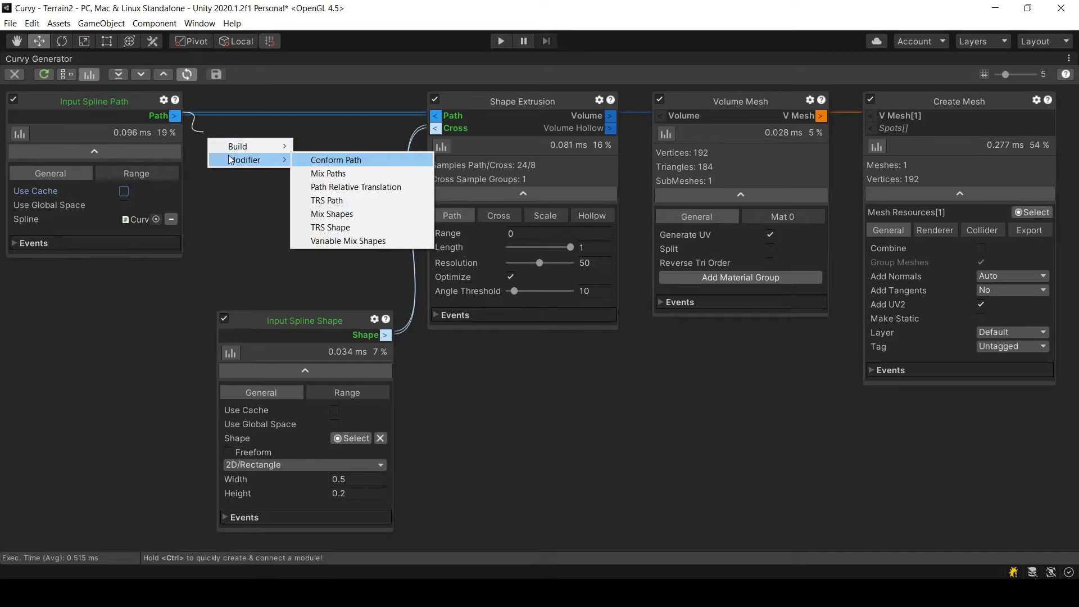
click(320, 161)
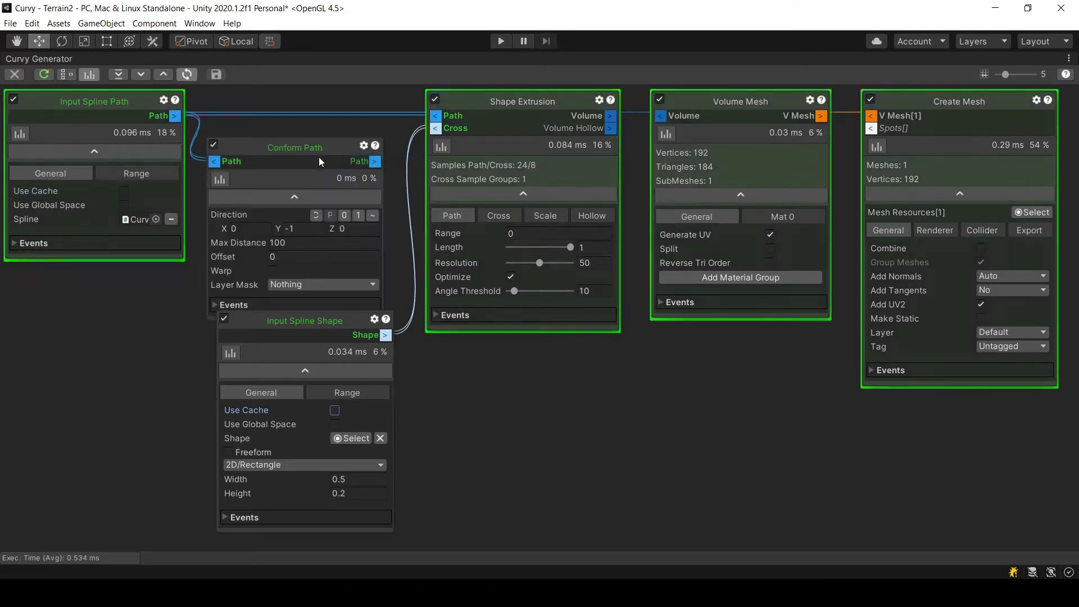
Step: Connect the Conform Path output to the Shape Extrusion's Path input and place the module above Input Spline Shape
key(shift+space)
middle_drag(391, 203, 329, 260)
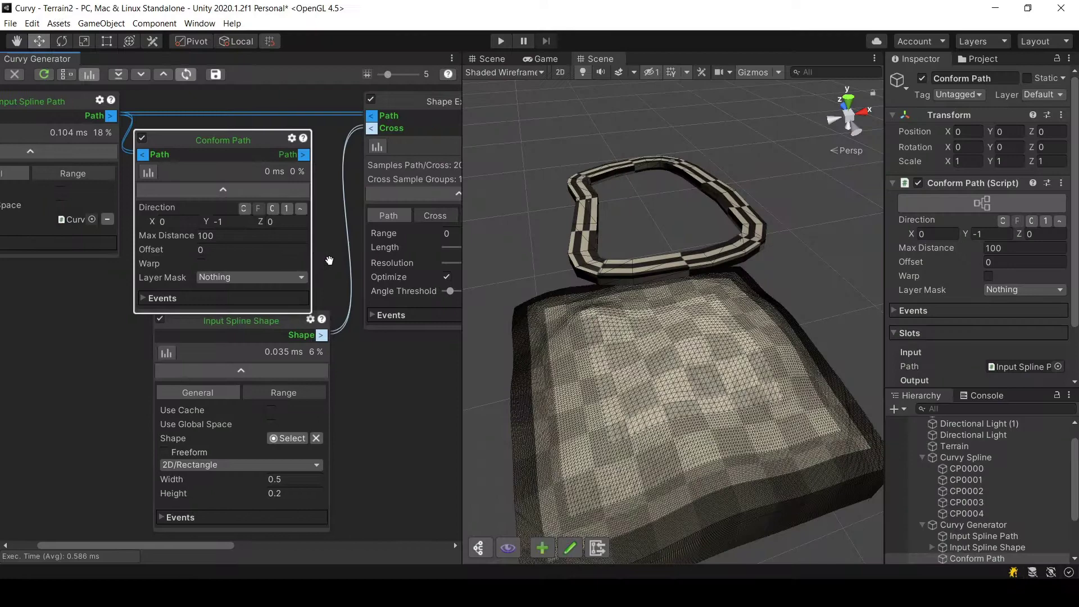
drag(303, 154, 372, 118)
click(372, 118)
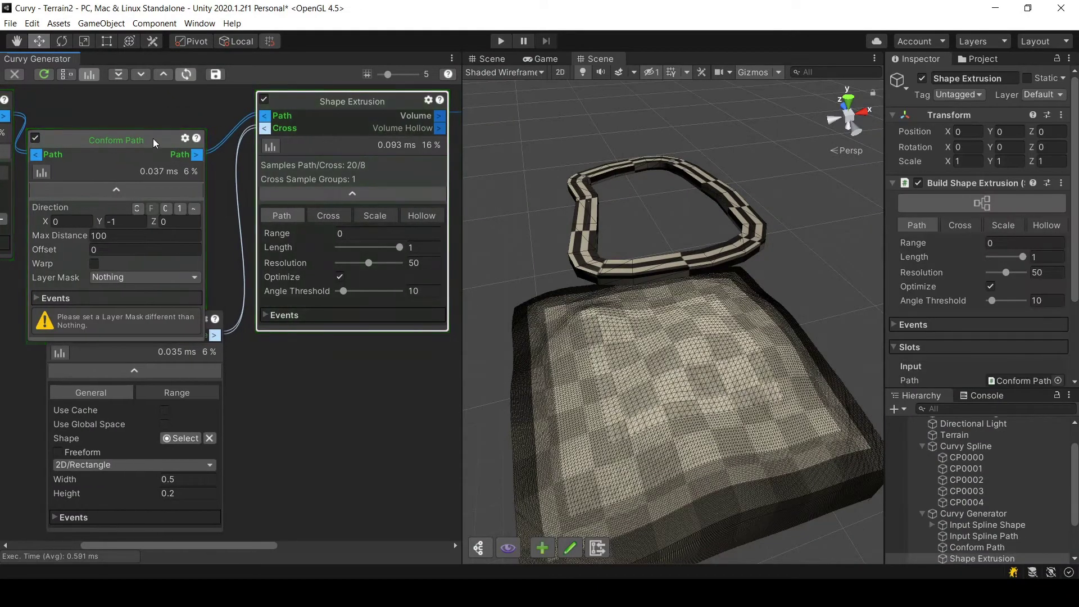
drag(161, 132, 170, 100)
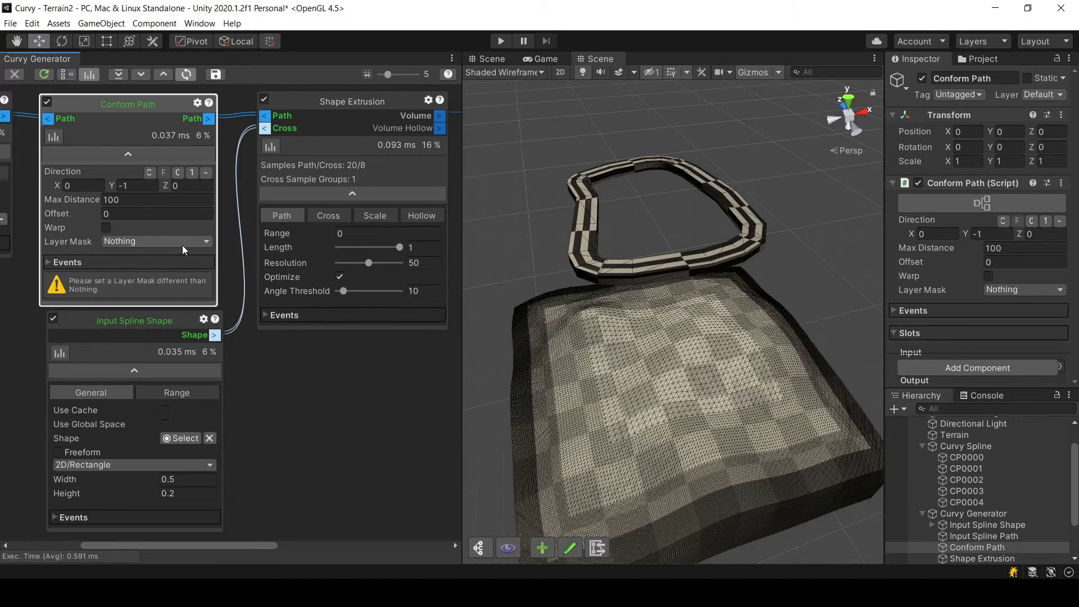
Step: Check the terrain object's layer and set the Conform Path layer mask to Terrain
click(616, 353)
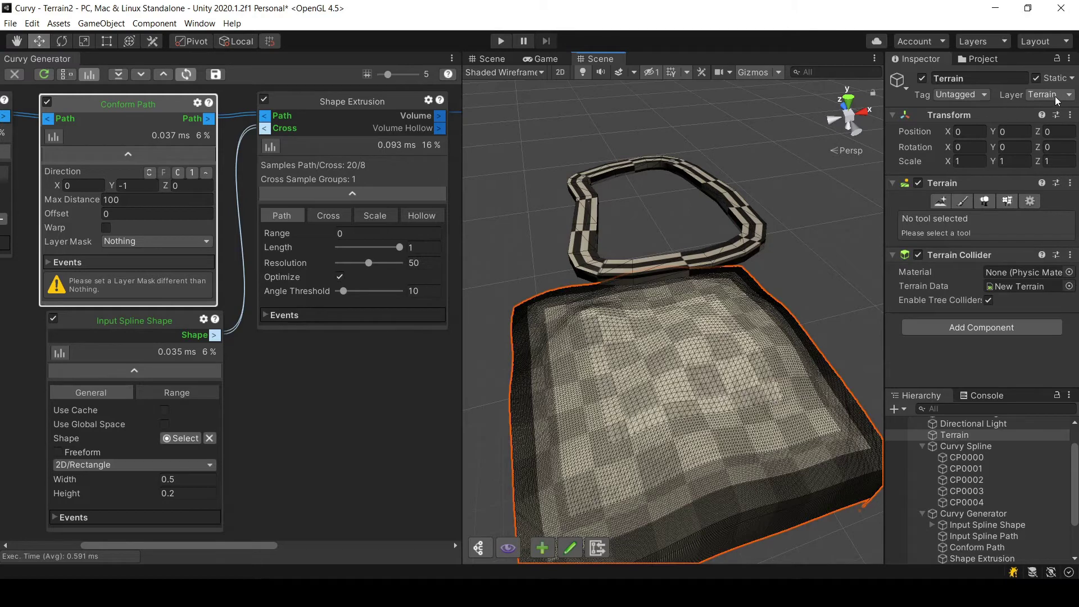
click(156, 240)
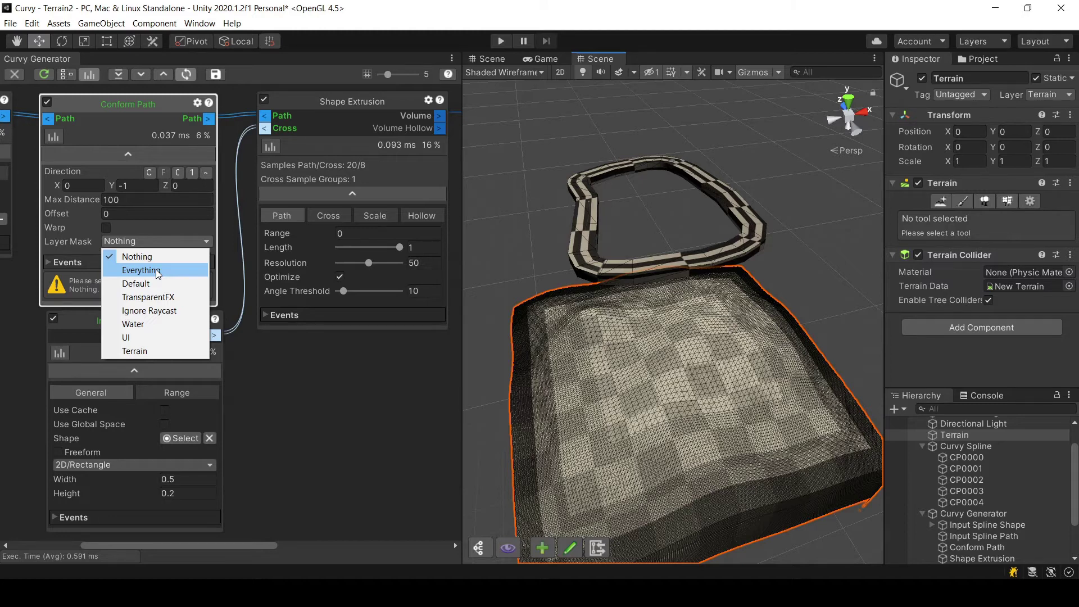
click(160, 350)
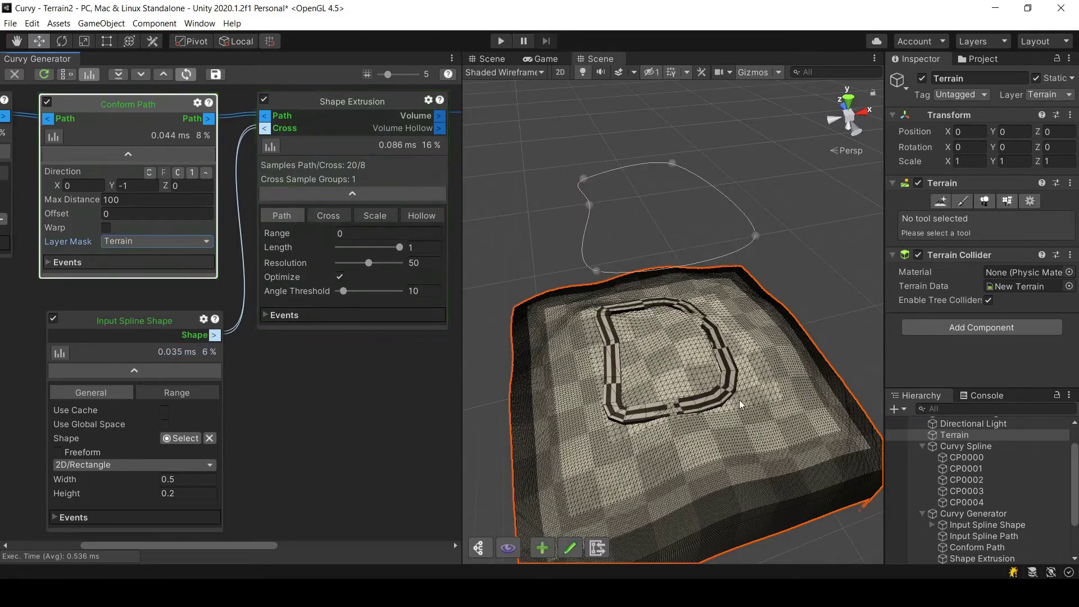
scroll(720, 404, up, 8)
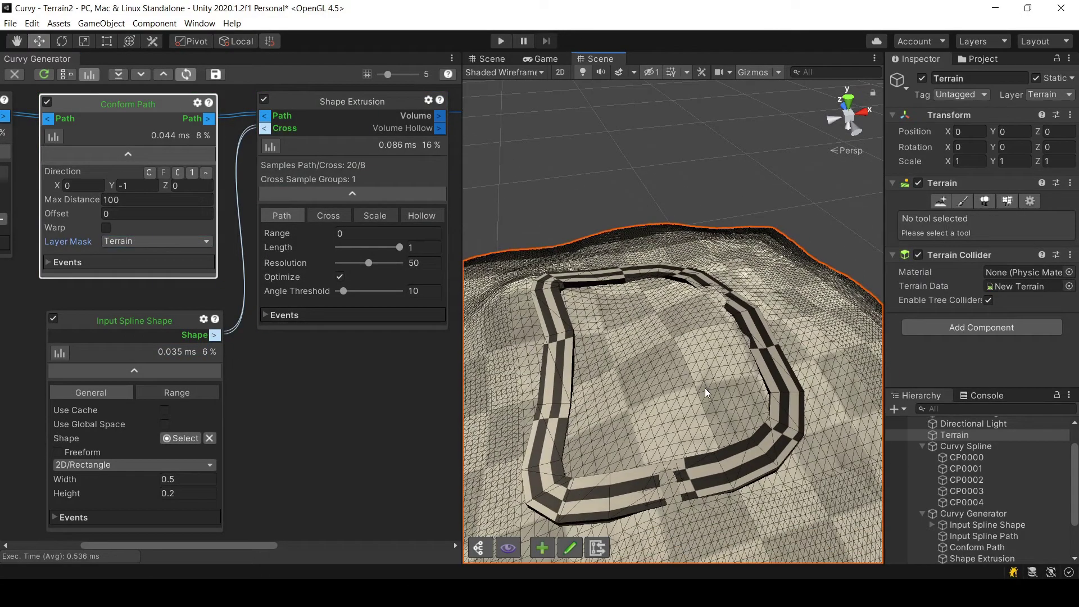
alt+drag(705, 388, 730, 362)
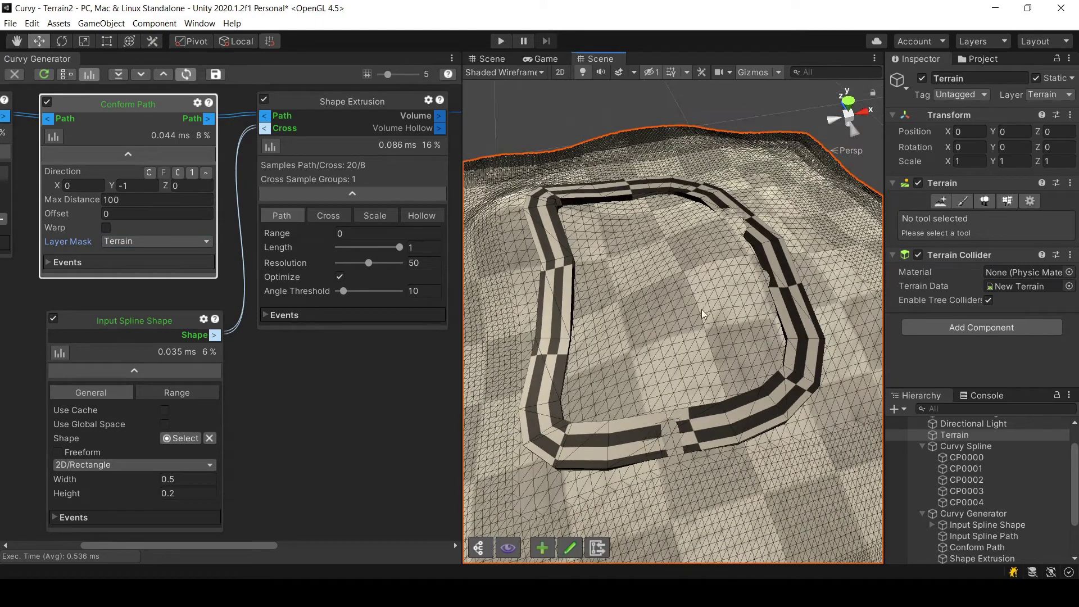
middle_drag(703, 252, 703, 268)
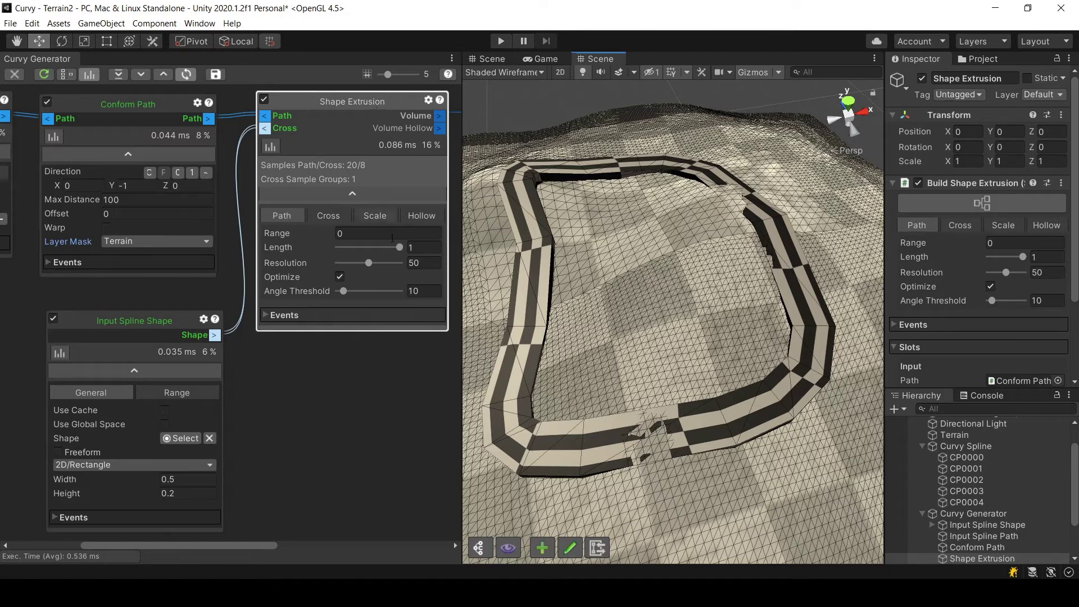
Step: Disable Optimize for the Shape Extrusion path and set its resolution to 60
click(339, 276)
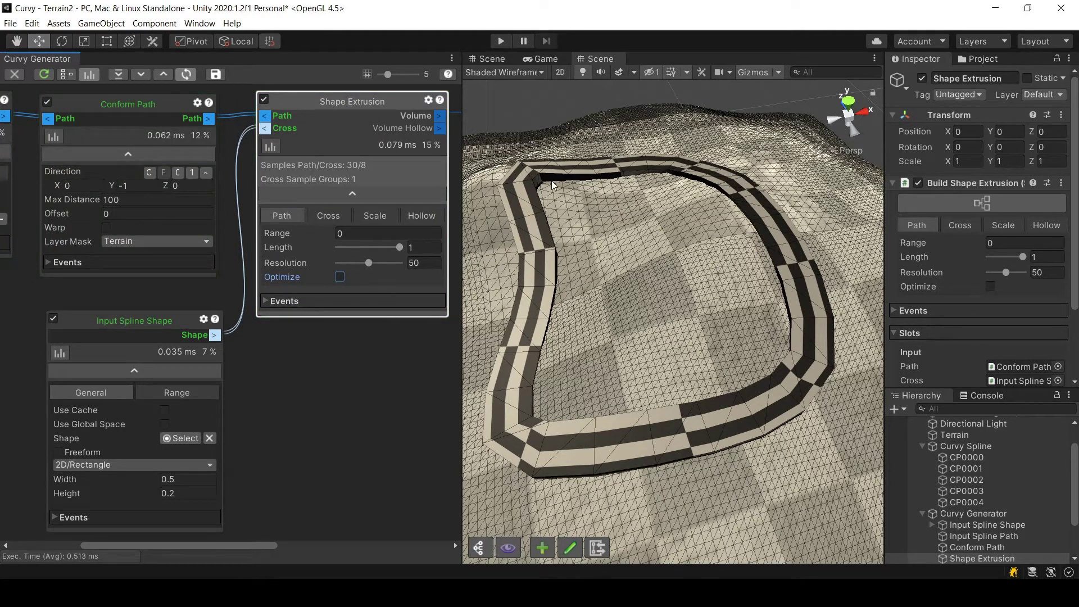
click(369, 266)
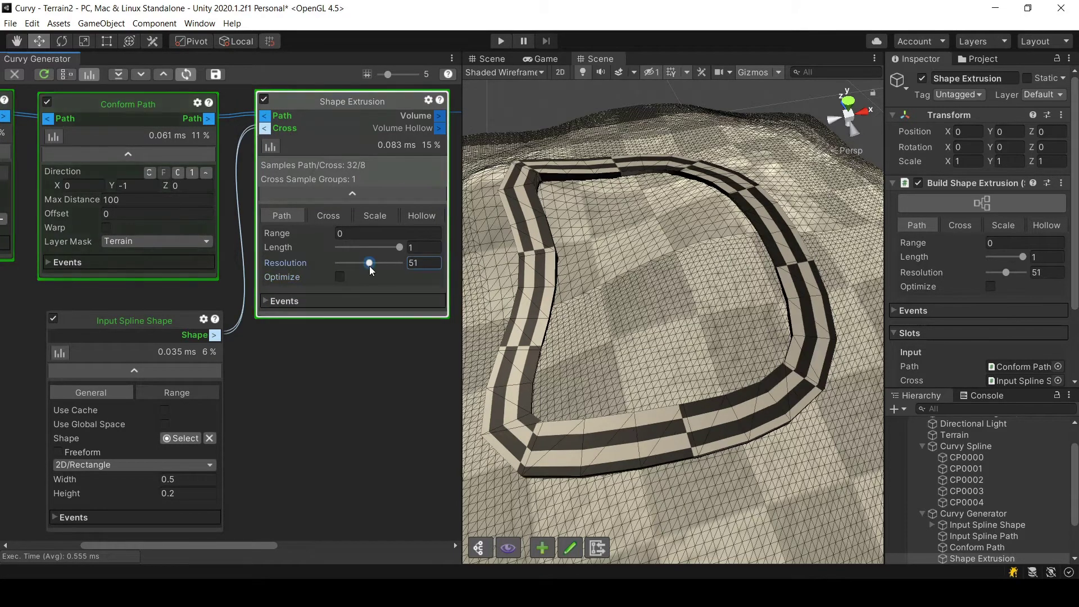
mouse_move(369, 265)
mouse_down()
mouse_move(346, 271)
mouse_move(392, 267)
mouse_move(375, 267)
mouse_up()
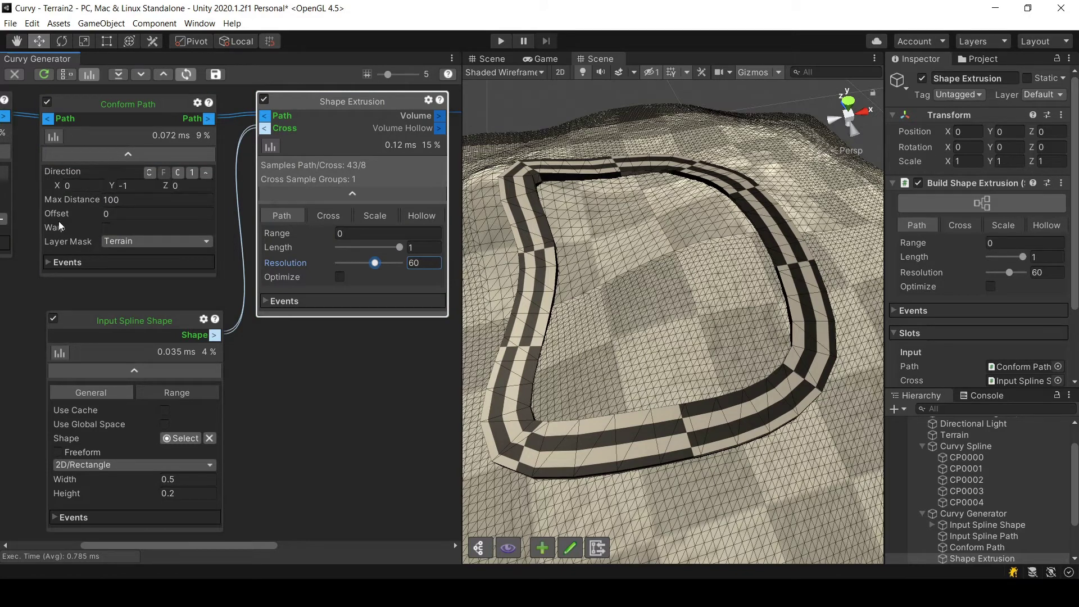
click(118, 212)
click(100, 206)
Step: Select the Capsule object and make it visible in the scene
mouse_move(93, 200)
scroll(956, 454, down, 3)
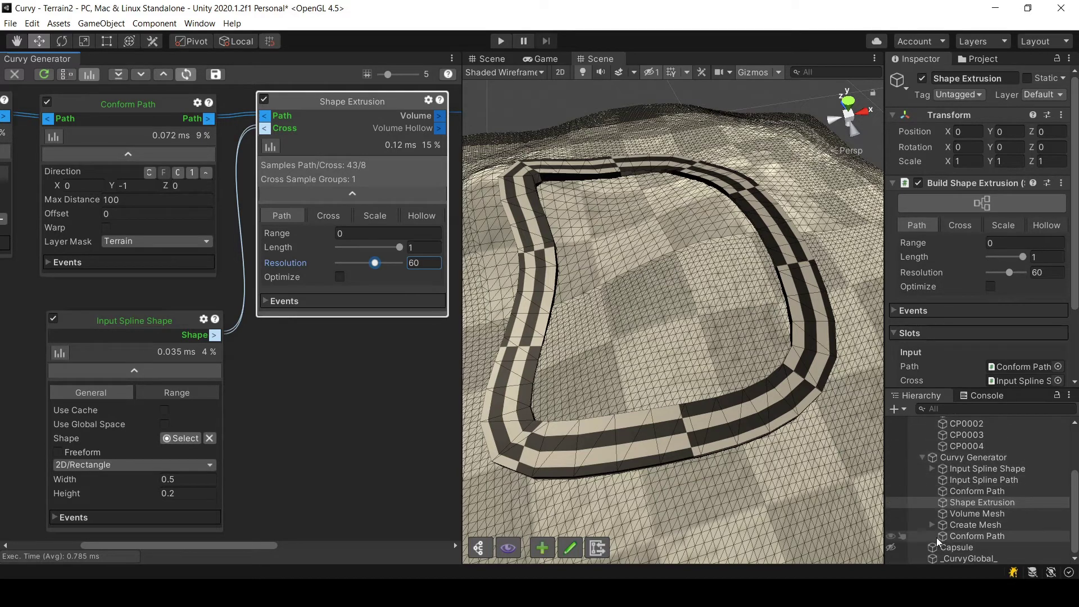
click(944, 548)
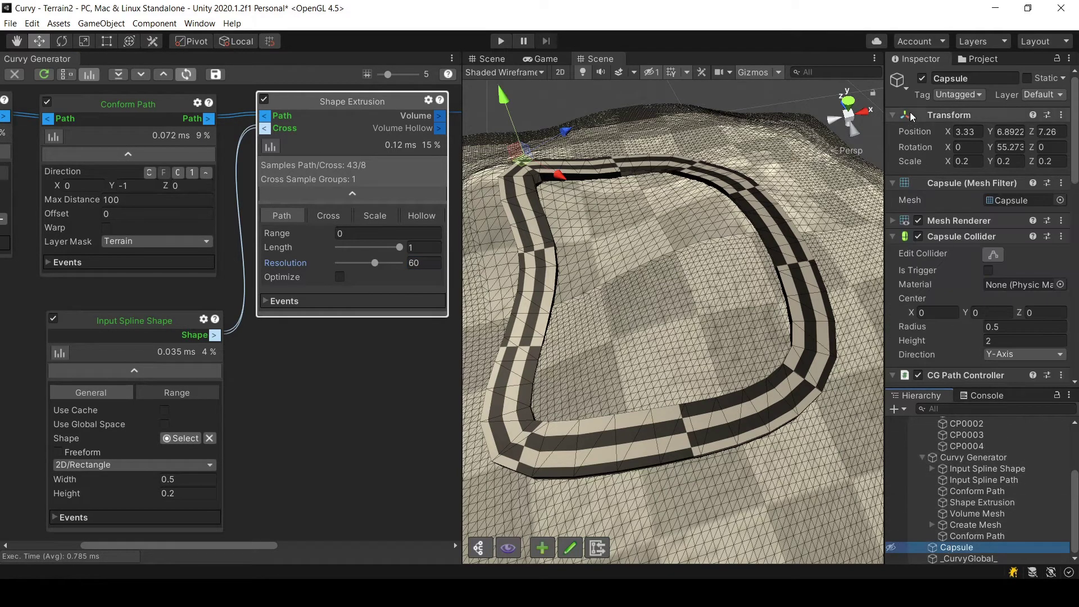
click(891, 548)
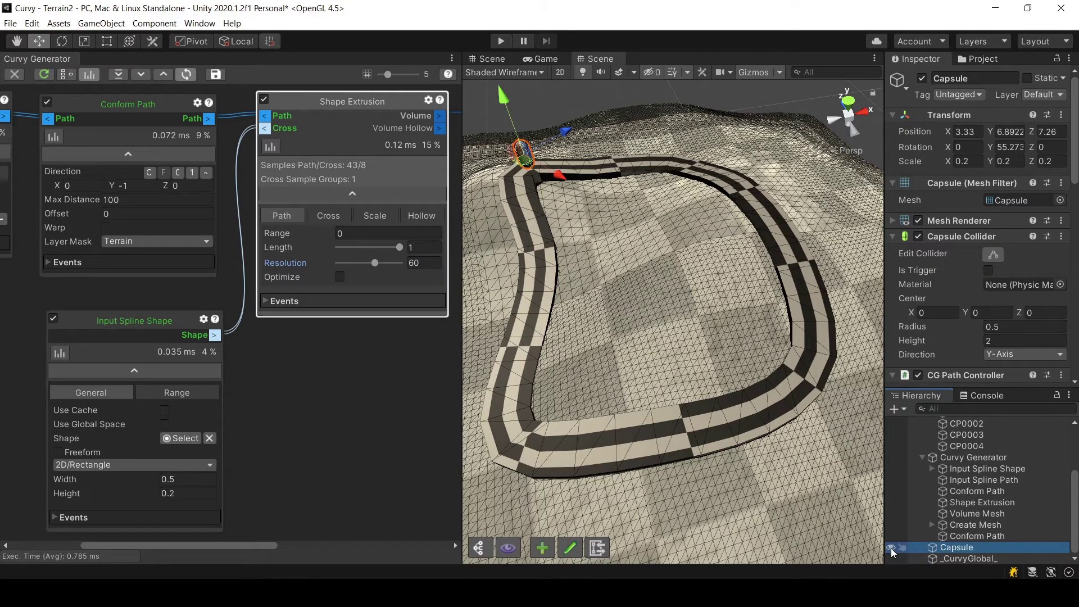
alt+drag(648, 369, 691, 315)
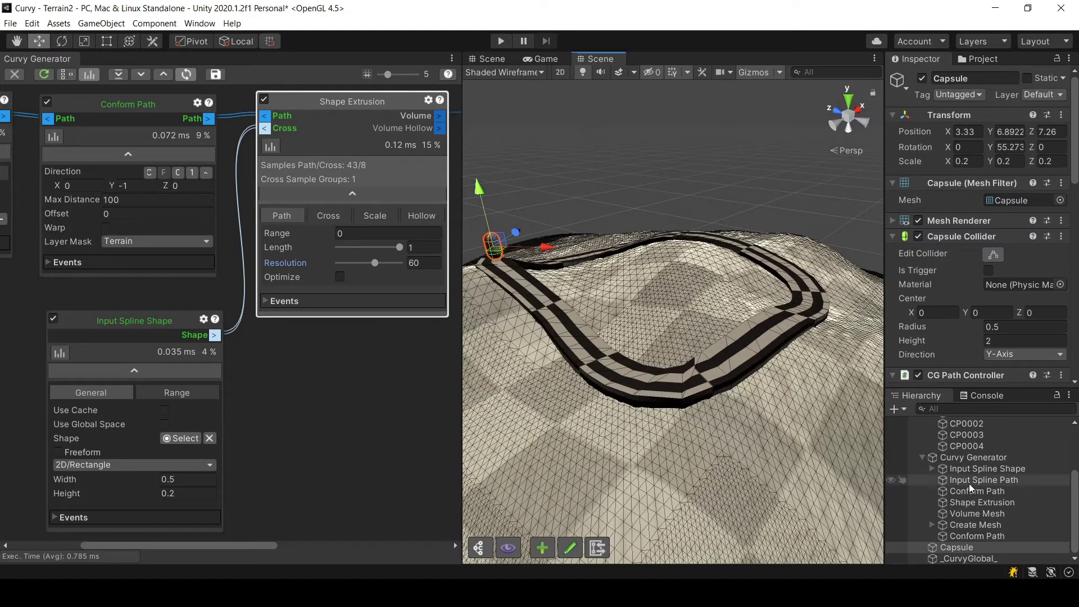
Step: Scrub the Capsule's CG Path Controller position to check how it moves along the conformed path
scroll(1001, 270, down, 3)
scroll(998, 250, down, 3)
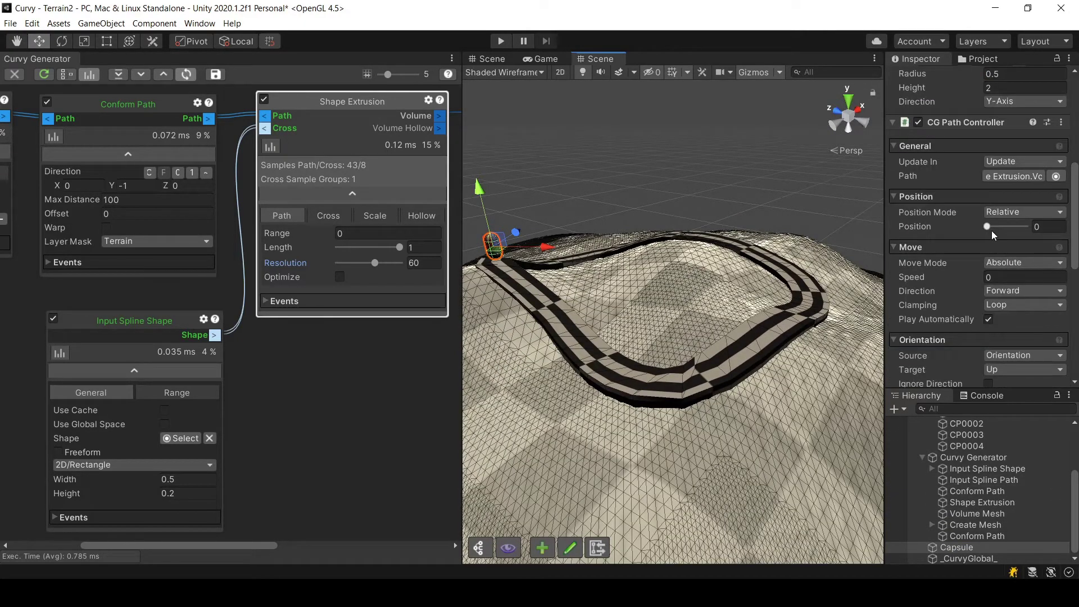
mouse_move(987, 226)
mouse_down()
mouse_move(1026, 225)
mouse_move(985, 235)
mouse_up()
scroll(626, 196, down, 5)
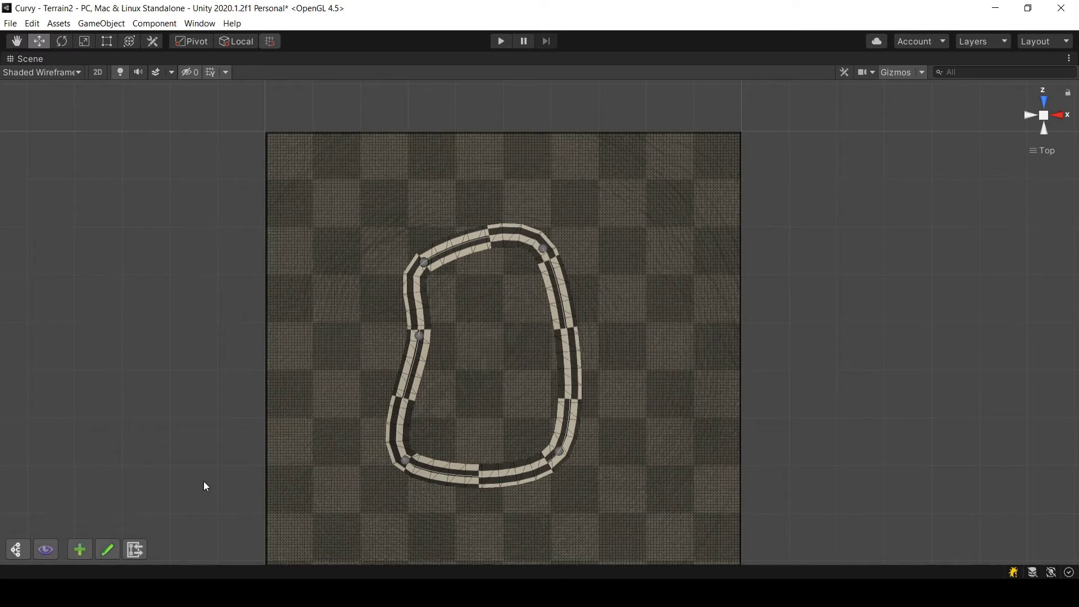
Step: Start drawing a new spline in the top view, adding three control points along the terrain's upper edge without raycasting
click(114, 555)
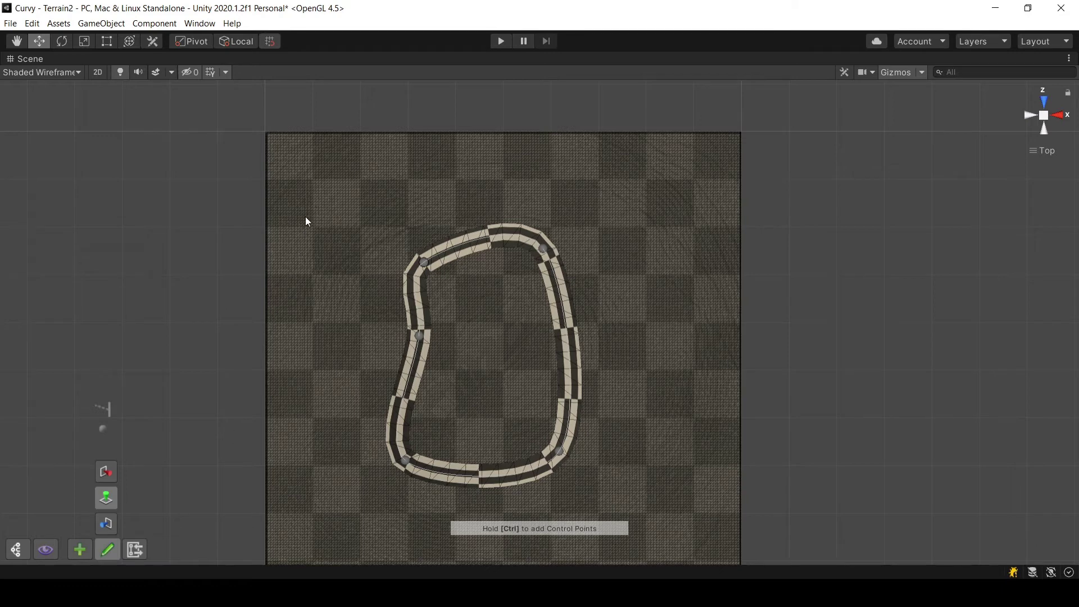
key(ctrl)
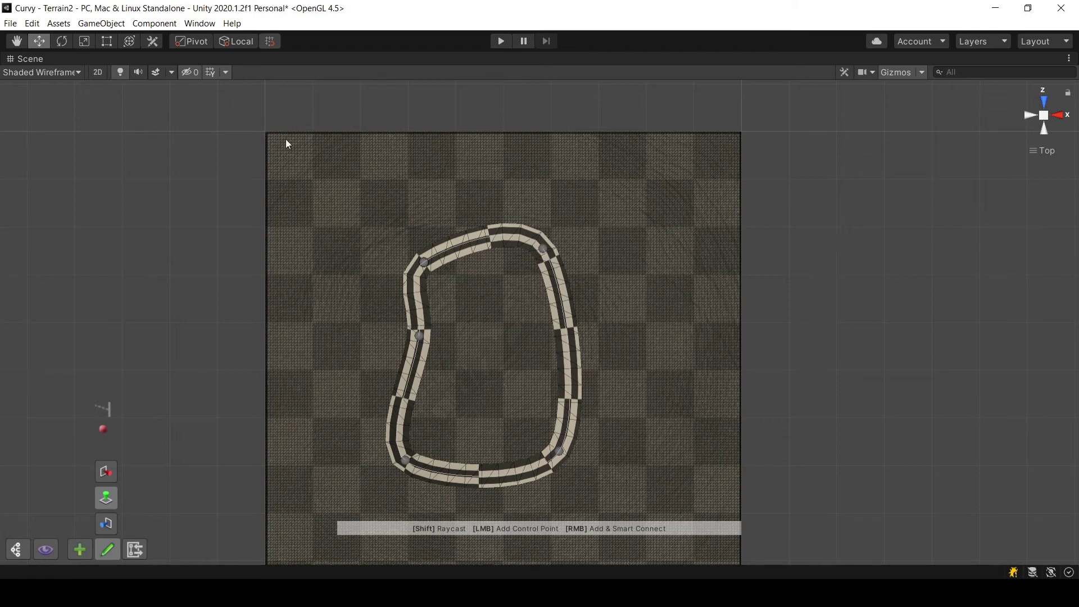
click(303, 166)
click(469, 166)
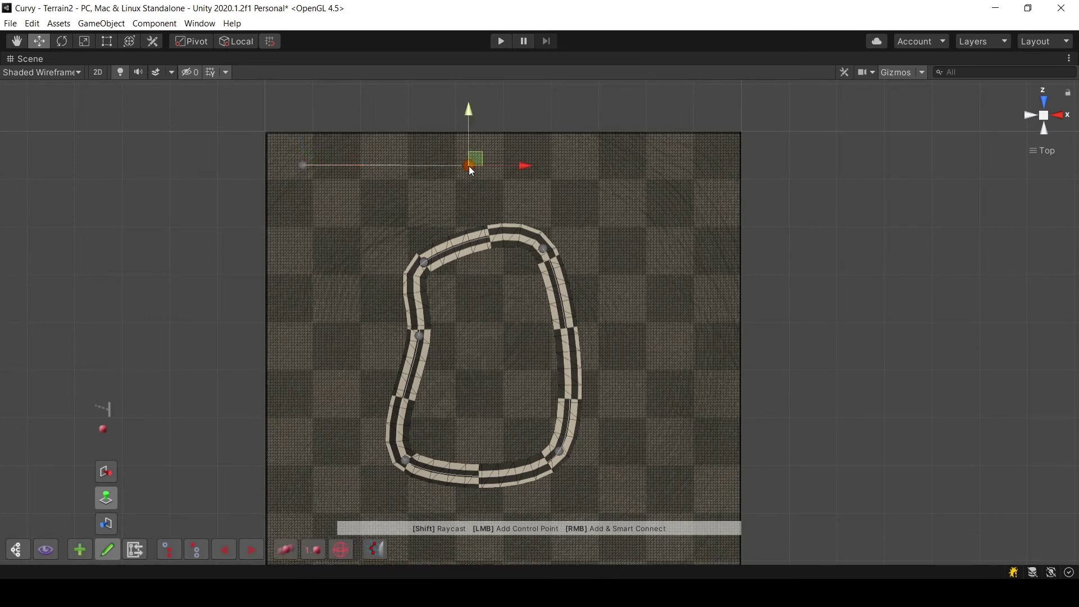
click(707, 158)
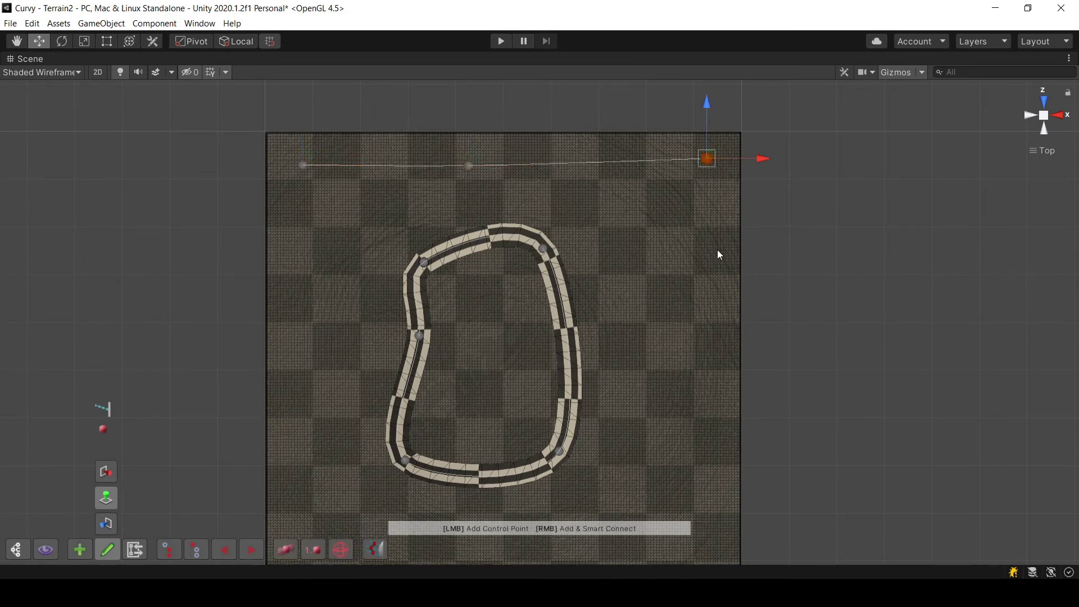
Step: Extend the new spline with three raycast control points down the terrain's right edge and inspect their heights in a tilted view
click(710, 246)
click(712, 306)
click(707, 369)
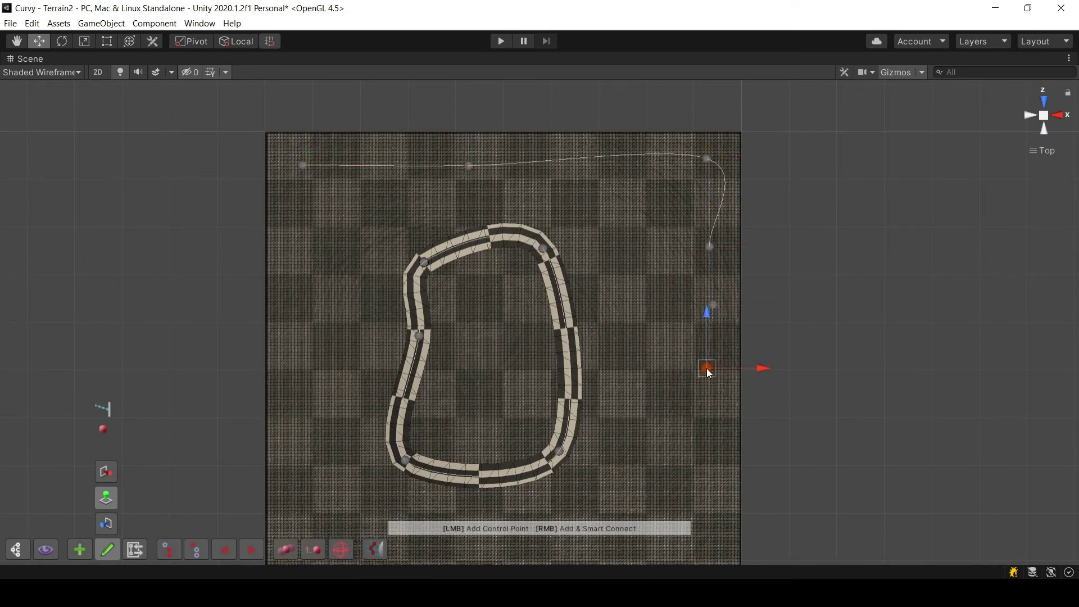
alt+drag(693, 354, 790, 156)
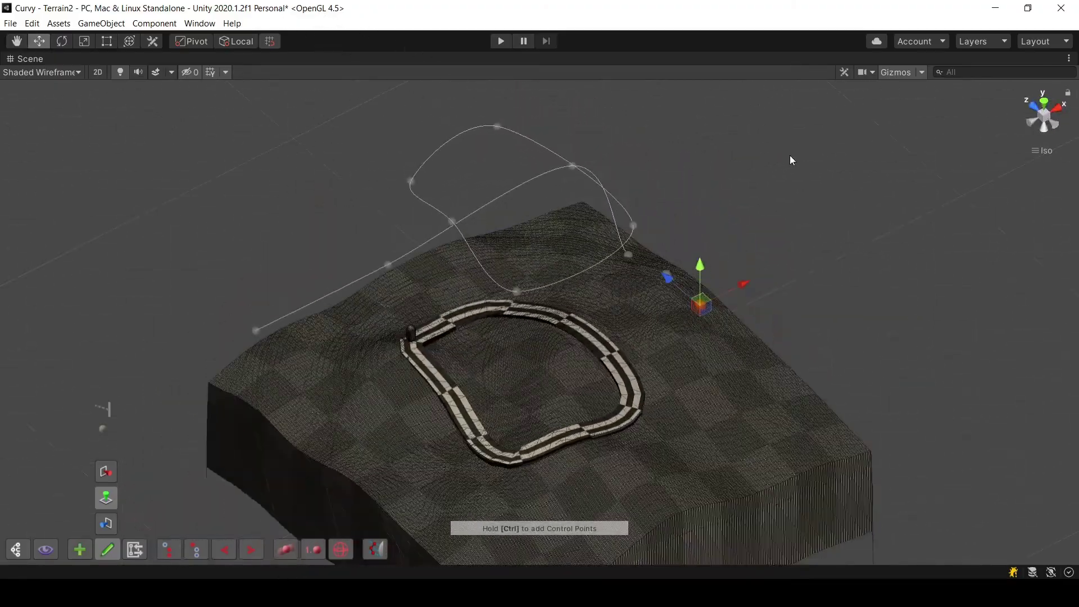